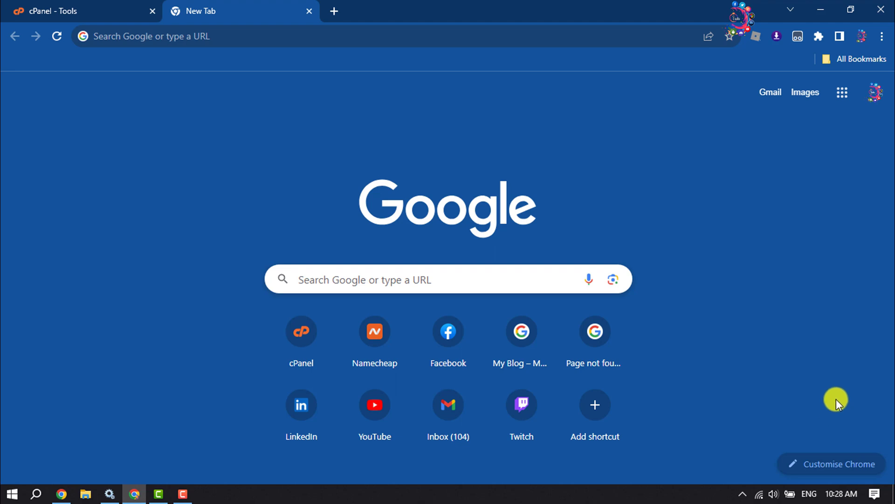
Close Chrome, check the hidden tray icons, then relaunch Chrome to the Google start page
left_click(881, 6)
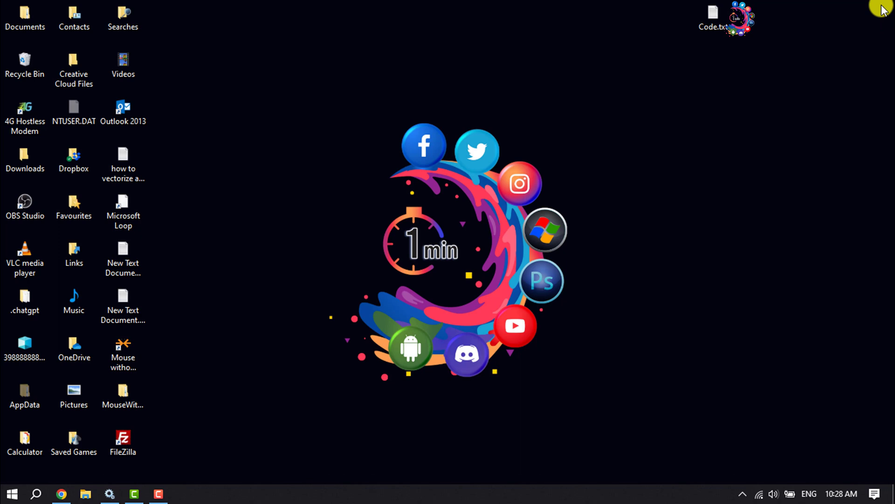
left_click(743, 496)
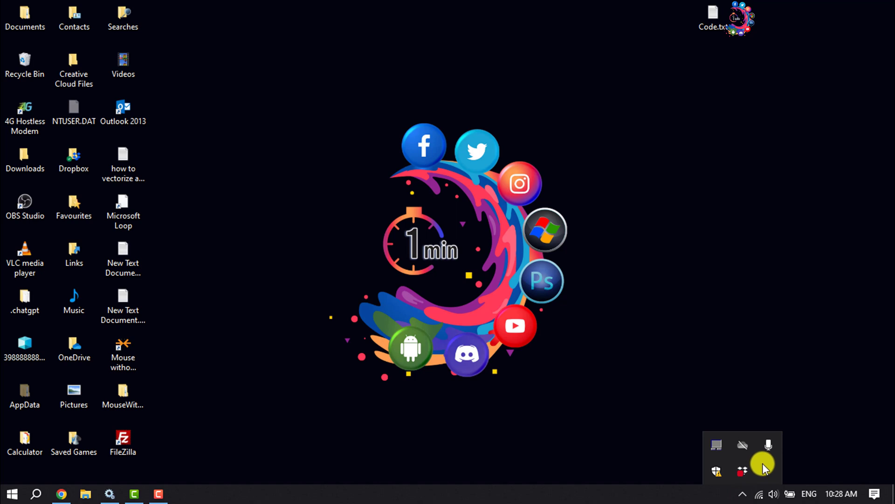
left_click(746, 357)
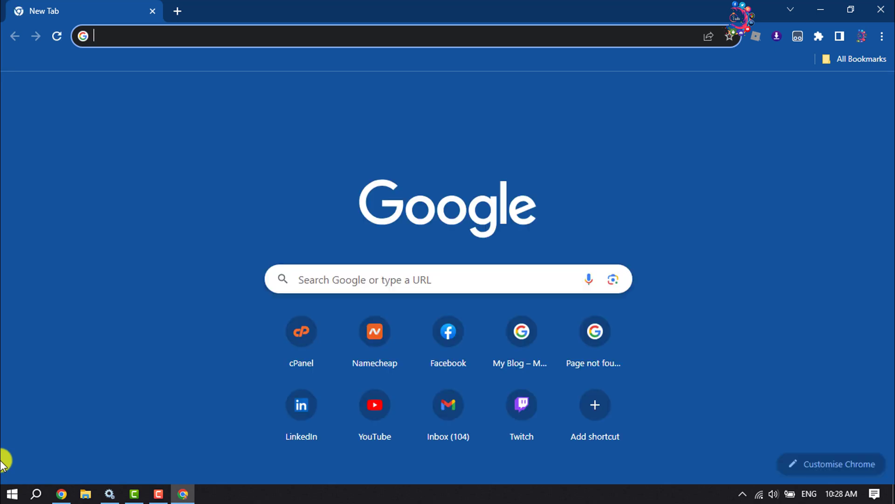
left_click(11, 499)
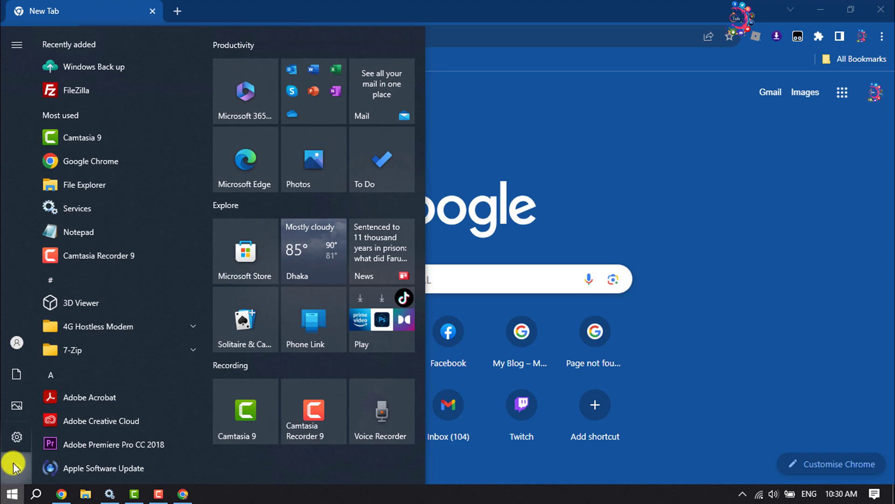
left_click(19, 460)
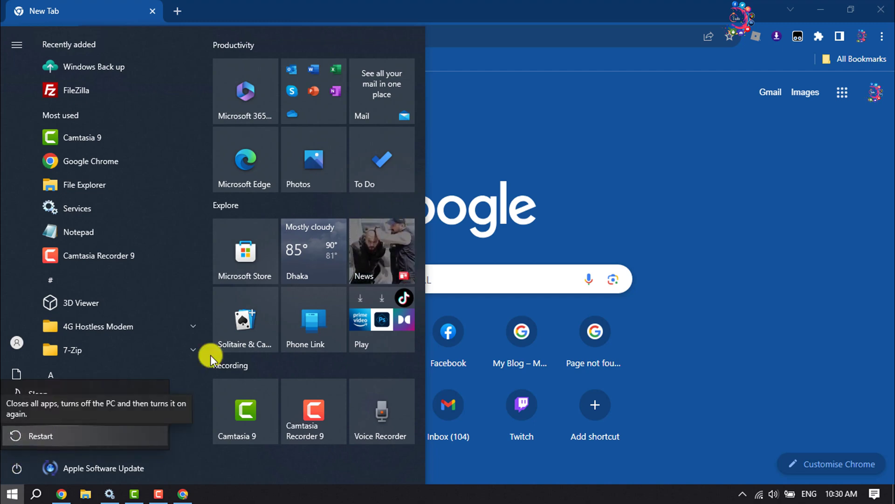
left_click(598, 161)
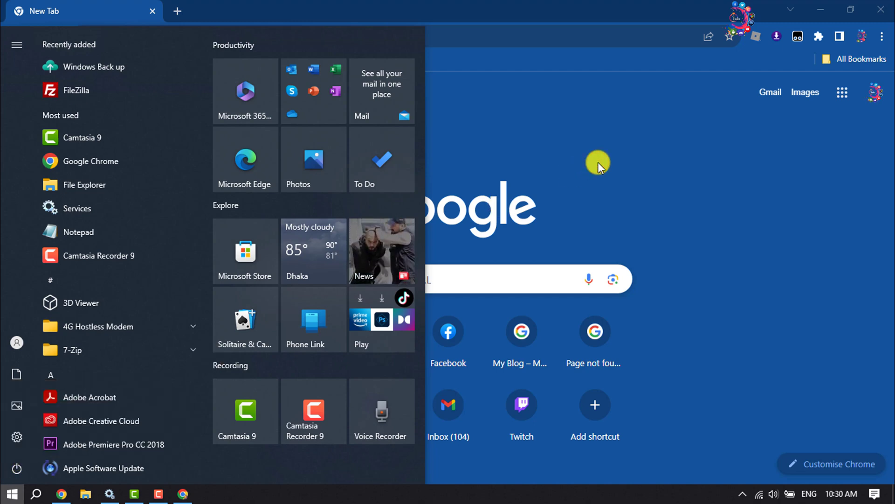
left_click(597, 161)
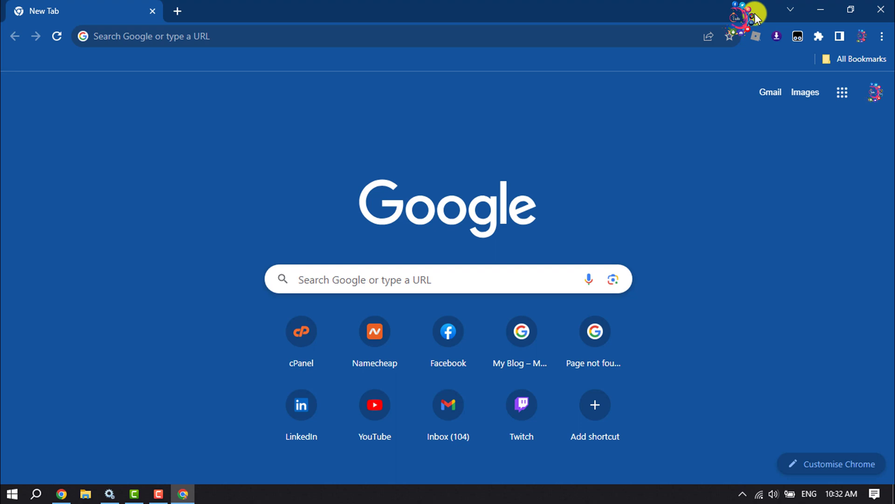
Expand More tools in Chrome's three-dot menu to reveal Clear browsing data
left_click(882, 38)
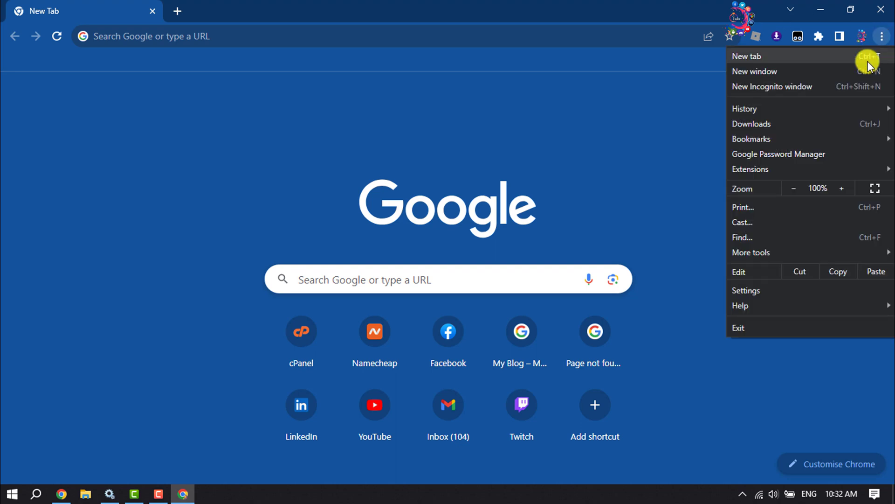
left_click(755, 253)
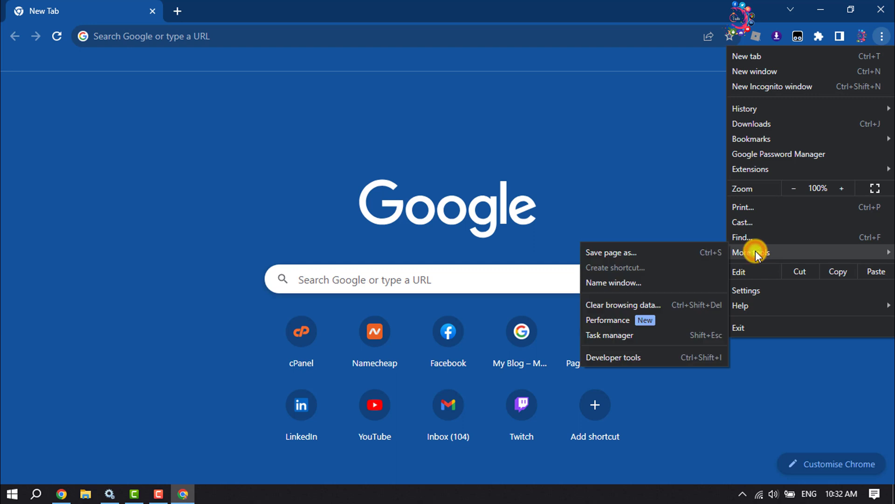
Clear history, cookies and cached images and files with time range set to All time
left_click(620, 304)
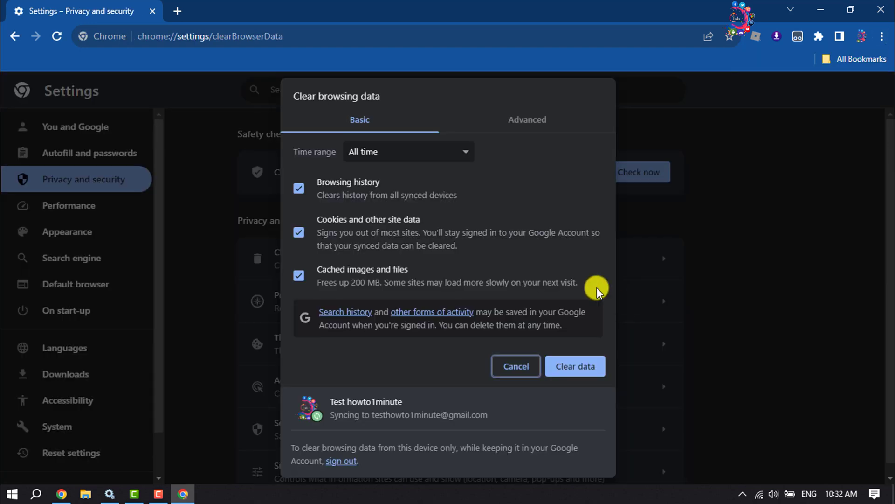
left_click(384, 155)
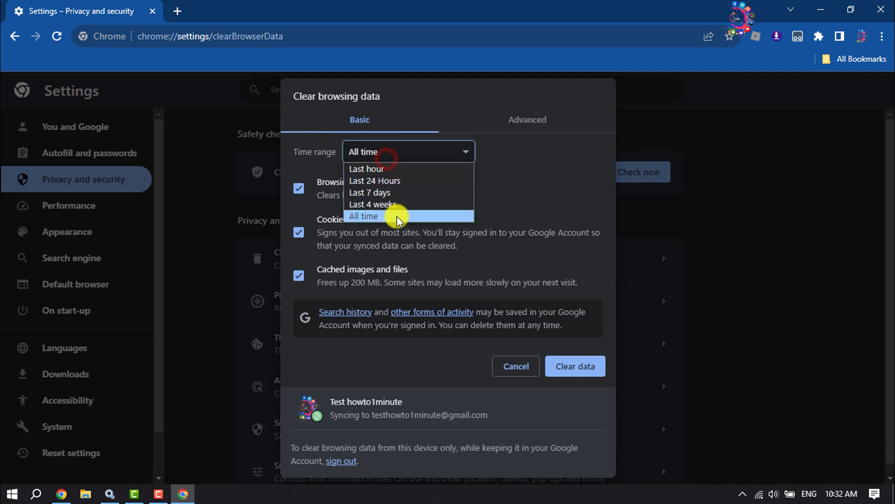
left_click(541, 204)
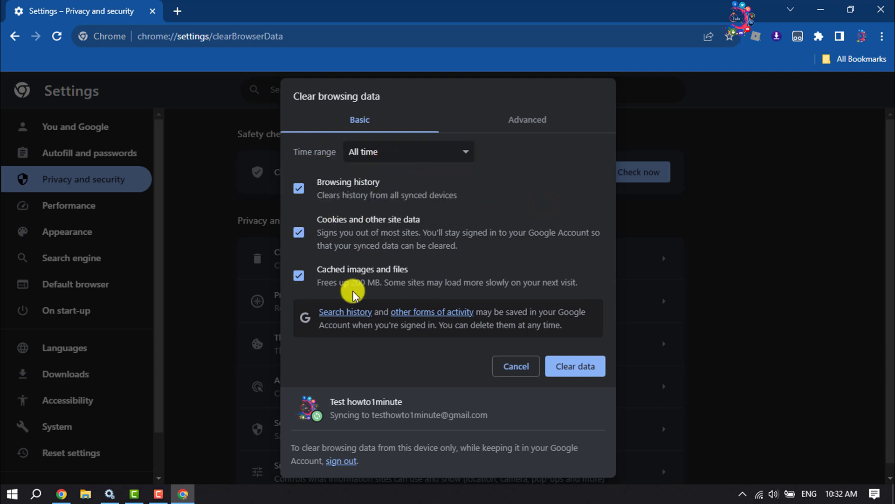
left_click(366, 126)
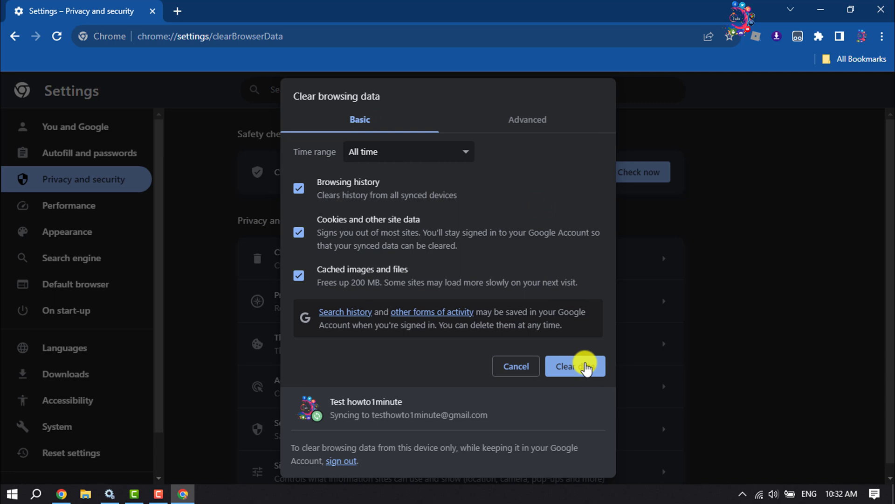
left_click(524, 366)
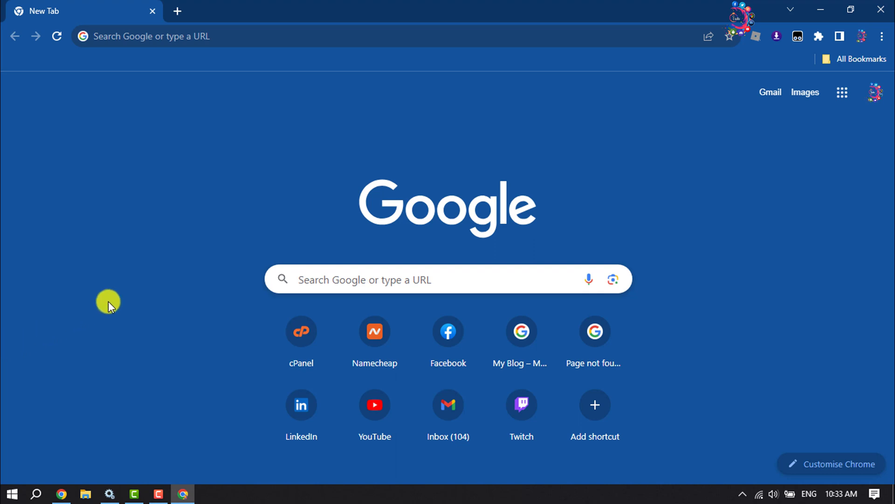
In Settings > Reset settings, choose Restore settings to their original defaults
left_click(882, 35)
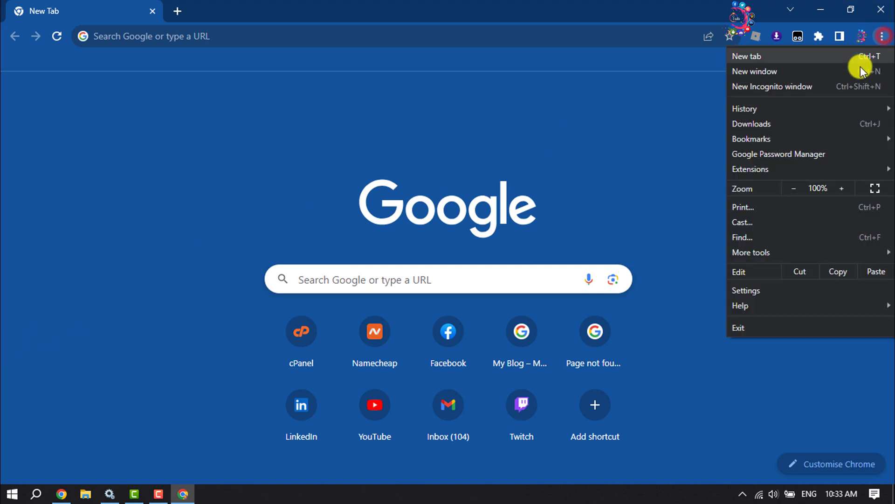
left_click(753, 293)
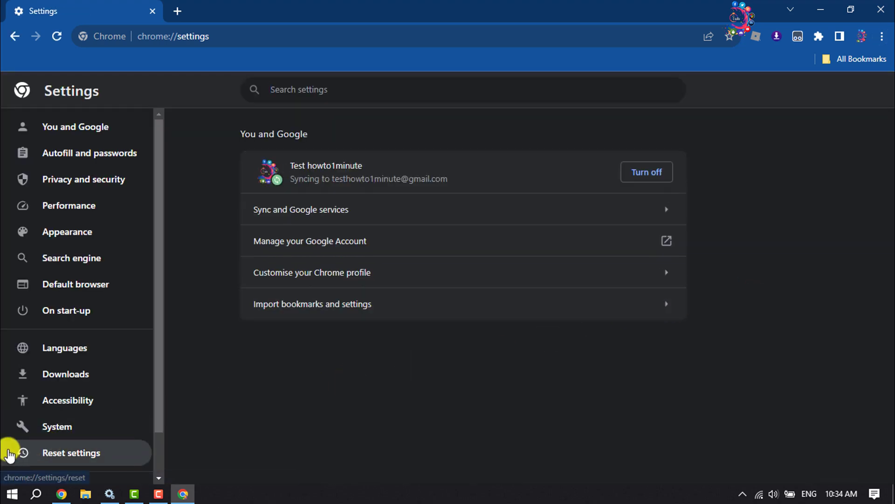
left_click(74, 460)
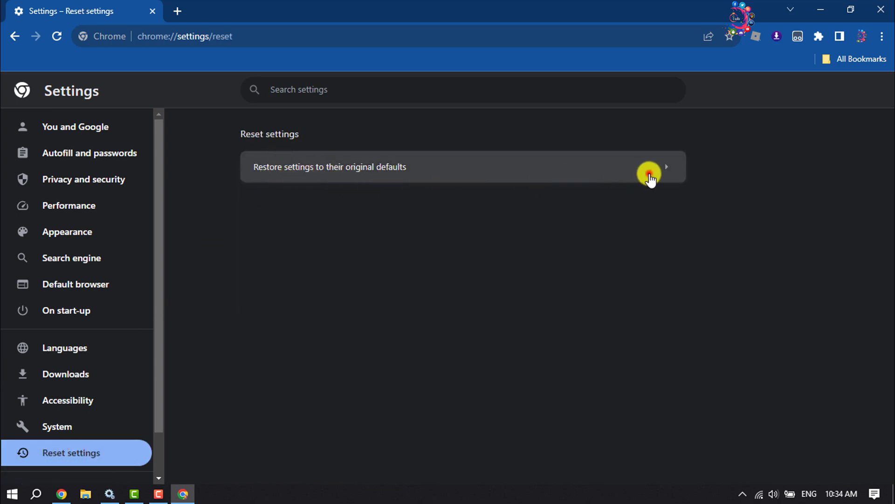
left_click(649, 175)
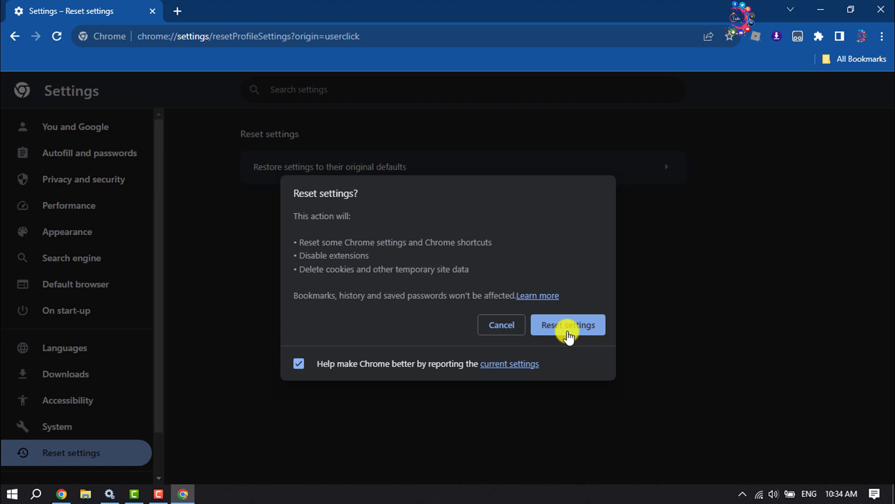
Confirm Reset settings in the Reset settings? dialog
left_click(703, 315)
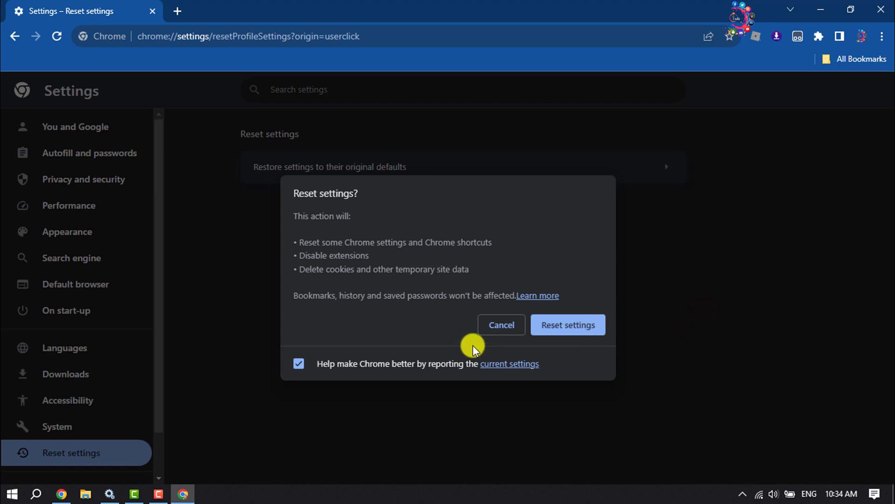
left_click(503, 325)
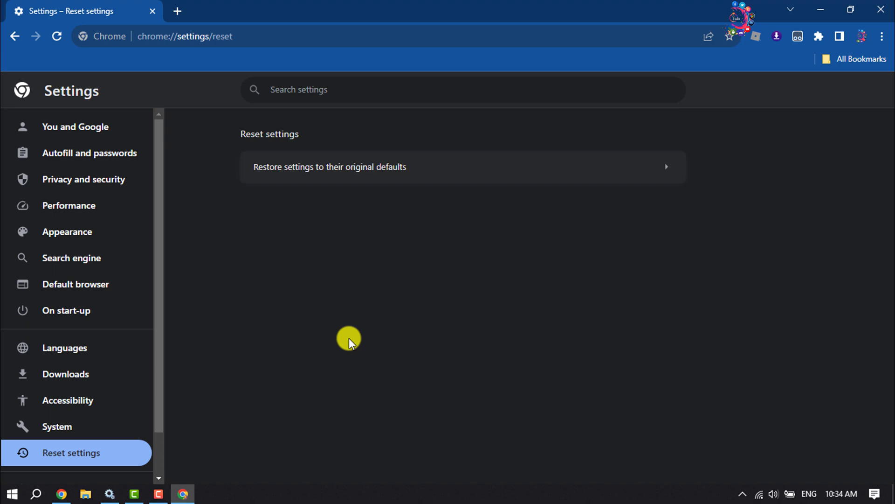
Replace the Settings tab with a new tab showing Google's search page
left_click(177, 11)
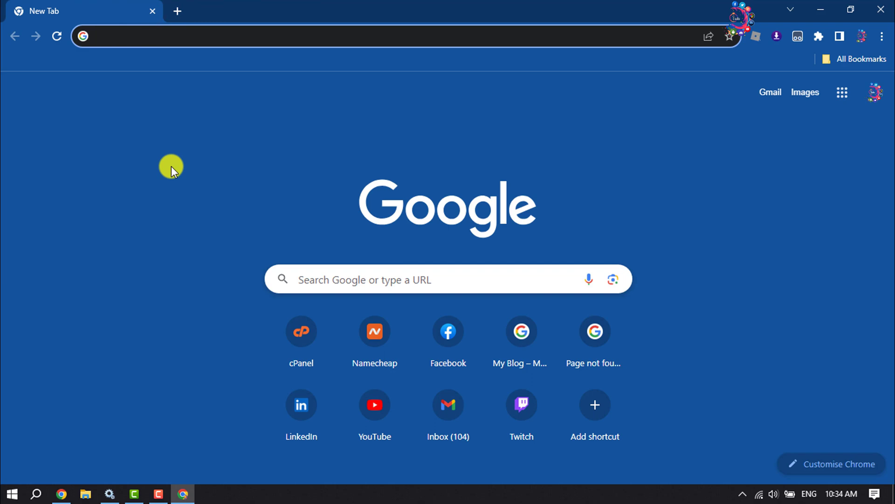